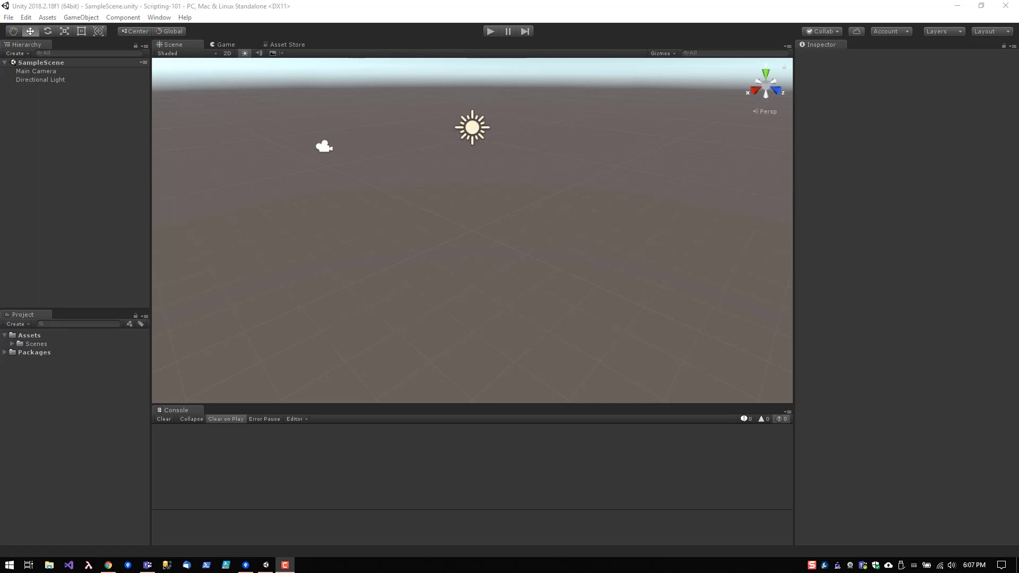
pyautogui.click(48, 18)
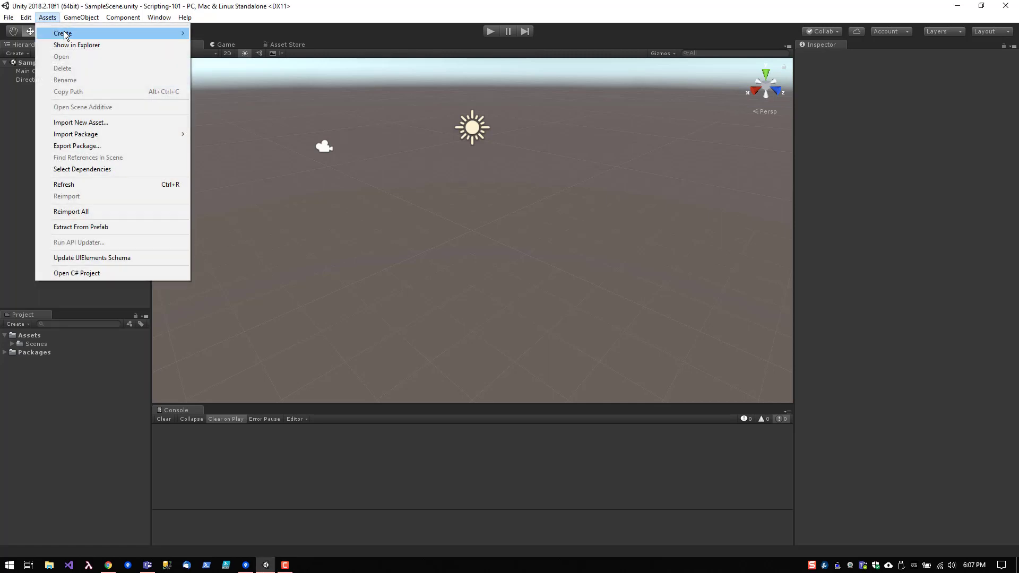
pyautogui.moveTo(65, 35)
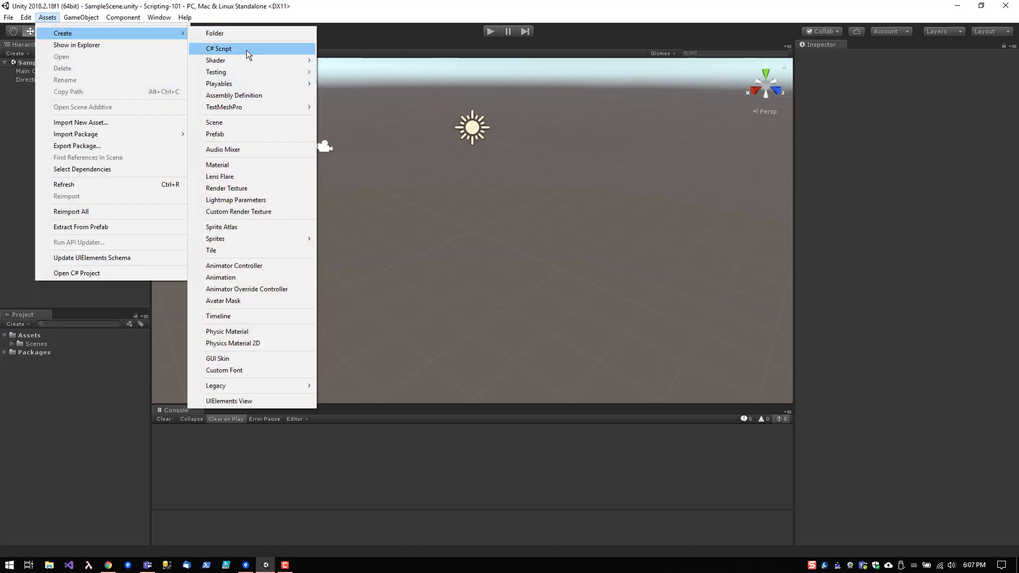
pyautogui.click(17, 210)
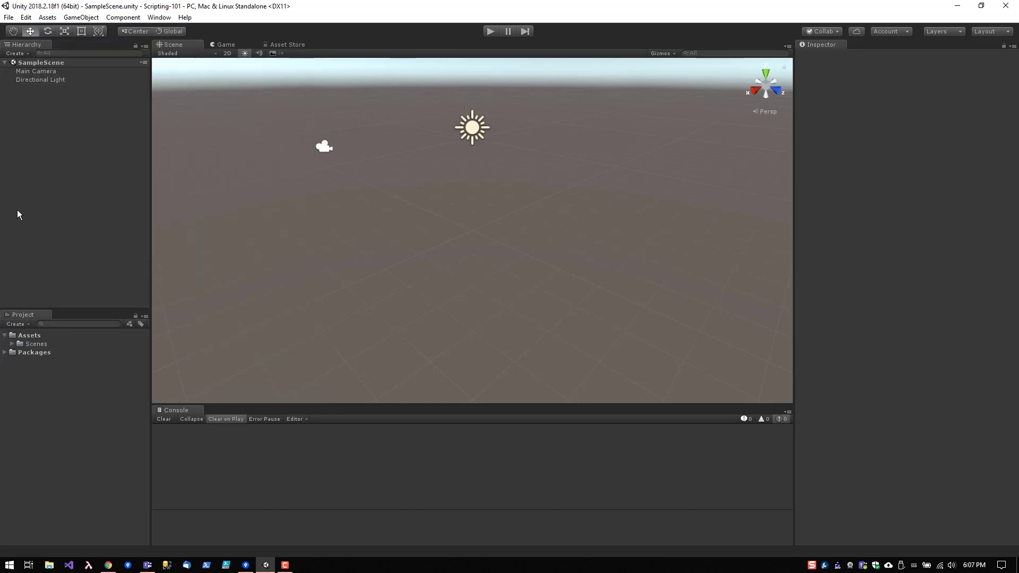
pyautogui.click(24, 325)
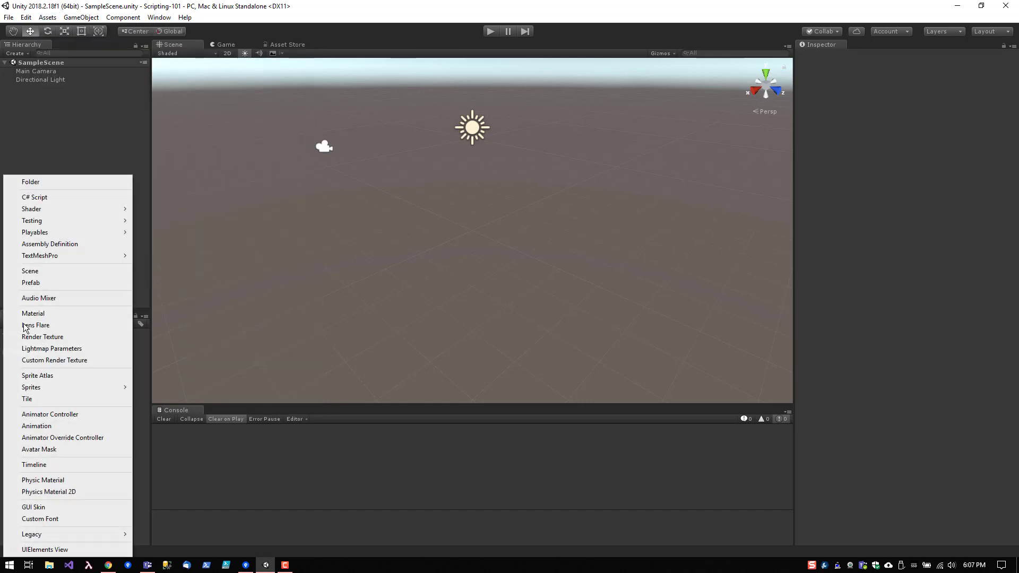
pyautogui.click(72, 168)
pyautogui.rightClick(36, 417)
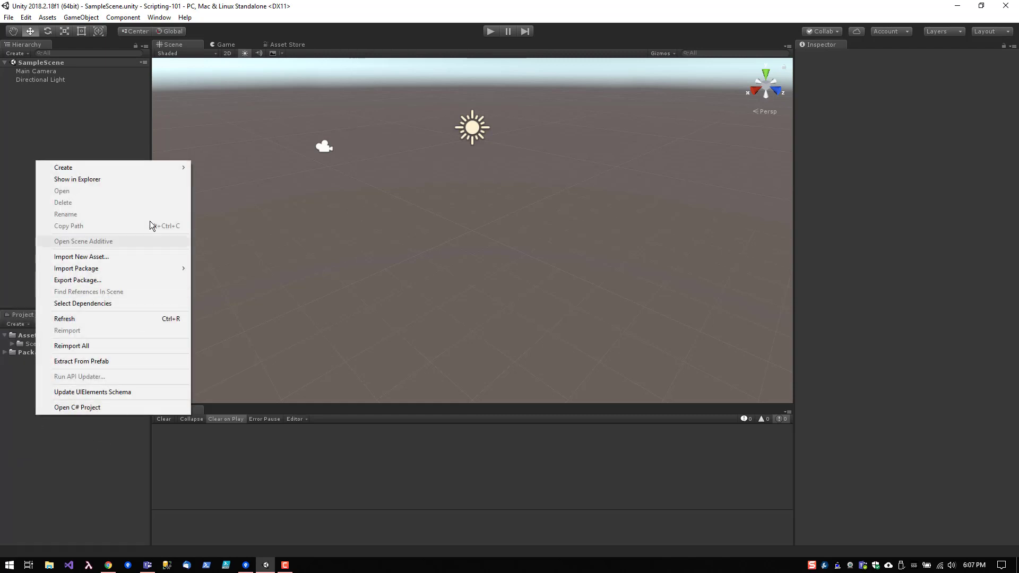
pyautogui.moveTo(145, 167)
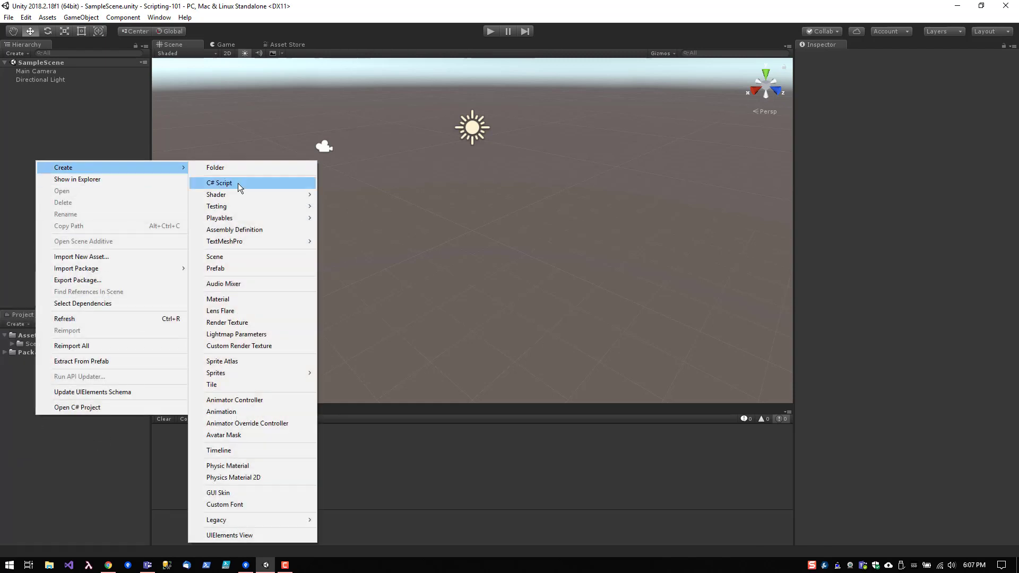
pyautogui.click(46, 115)
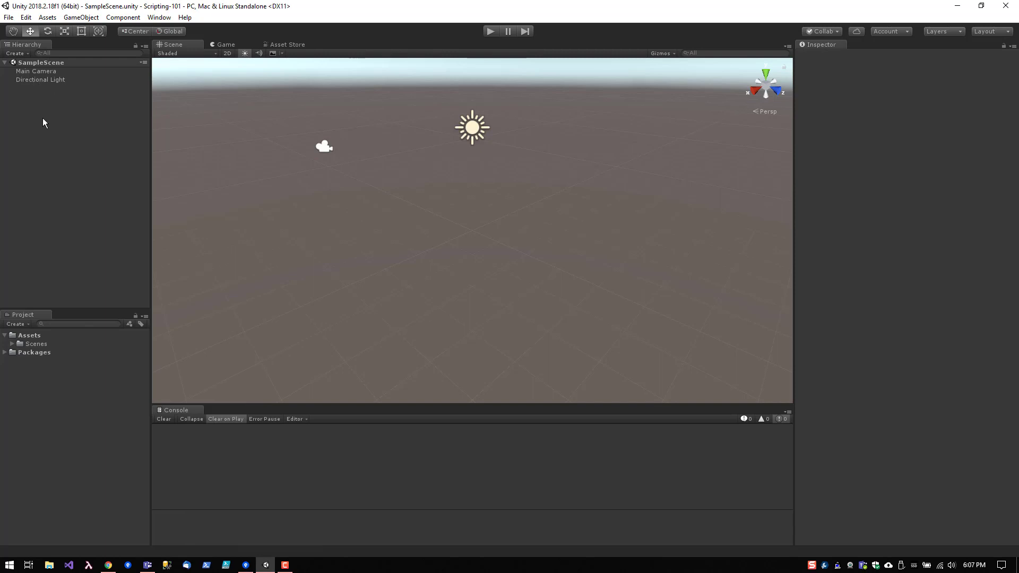
pyautogui.click(42, 80)
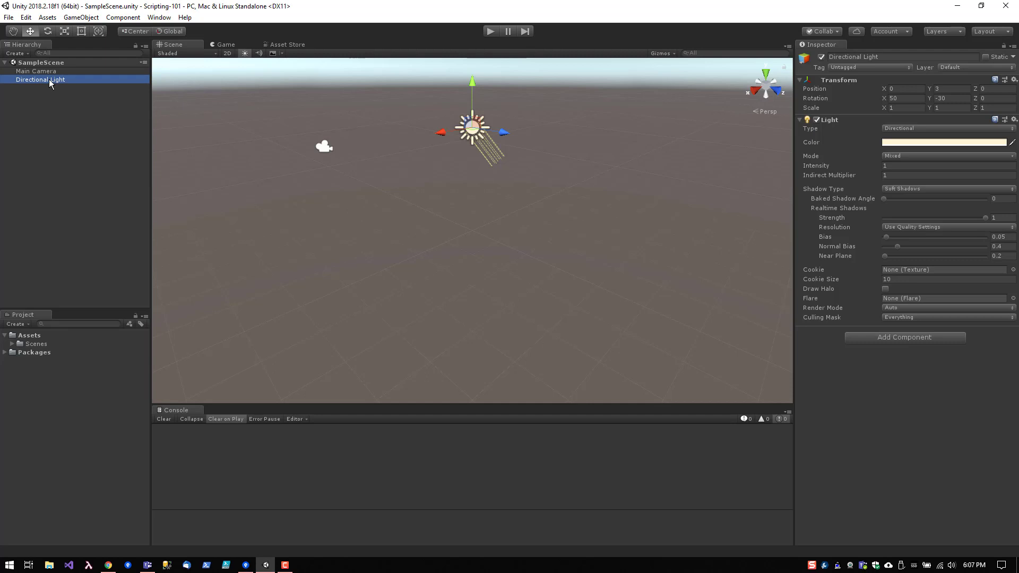
pyautogui.click(910, 337)
pyautogui.moveTo(964, 398); pyautogui.dragTo(836, 521)
pyautogui.click(874, 505)
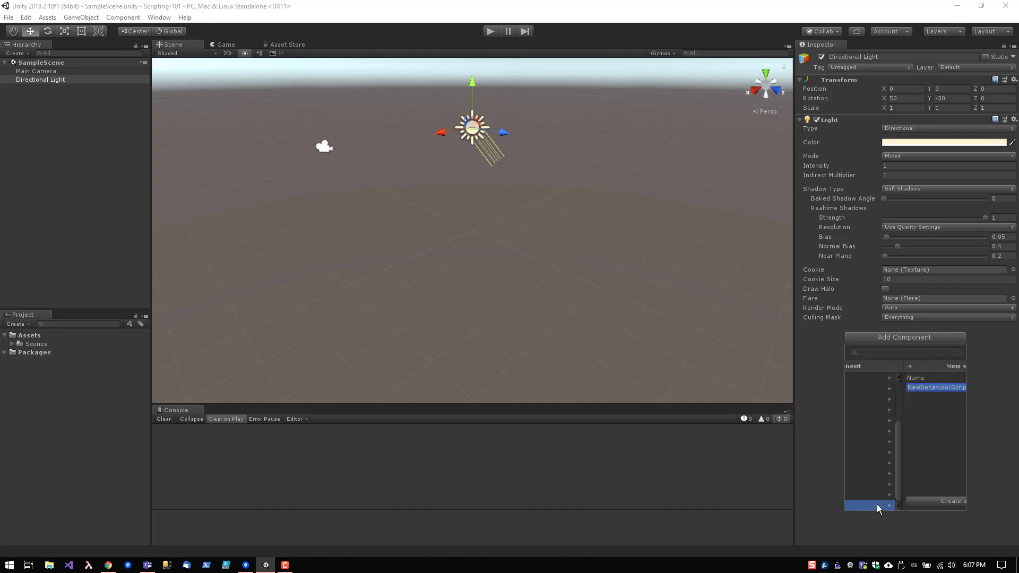
pyautogui.click(925, 390)
pyautogui.moveTo(926, 389); pyautogui.dragTo(851, 391)
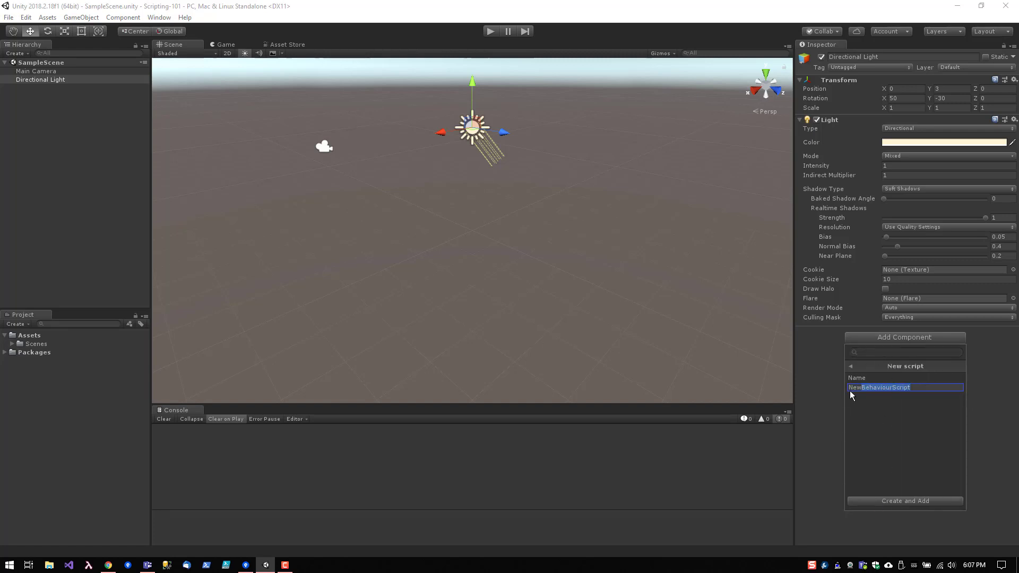
pyautogui.doubleClick(851, 391)
pyautogui.click(998, 434)
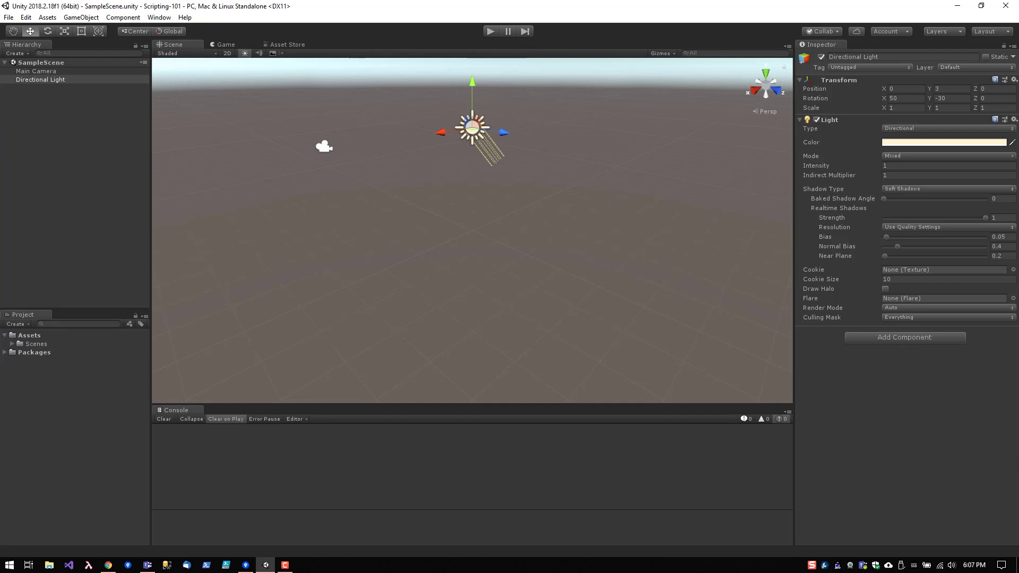
pyautogui.click(81, 432)
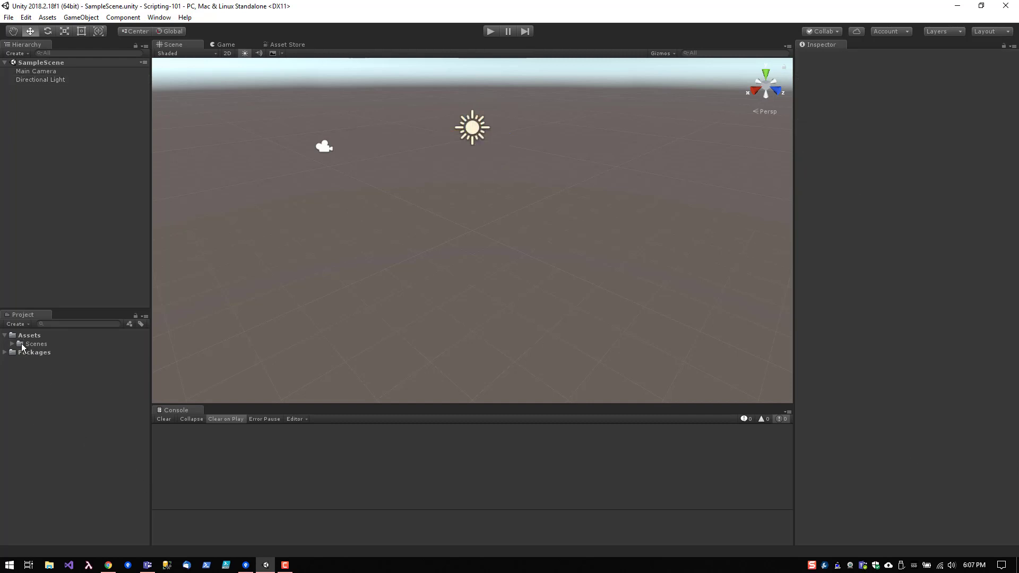
# - Create a new folder named Scripts inside the project's Assets folder
pyautogui.rightClick(27, 336)
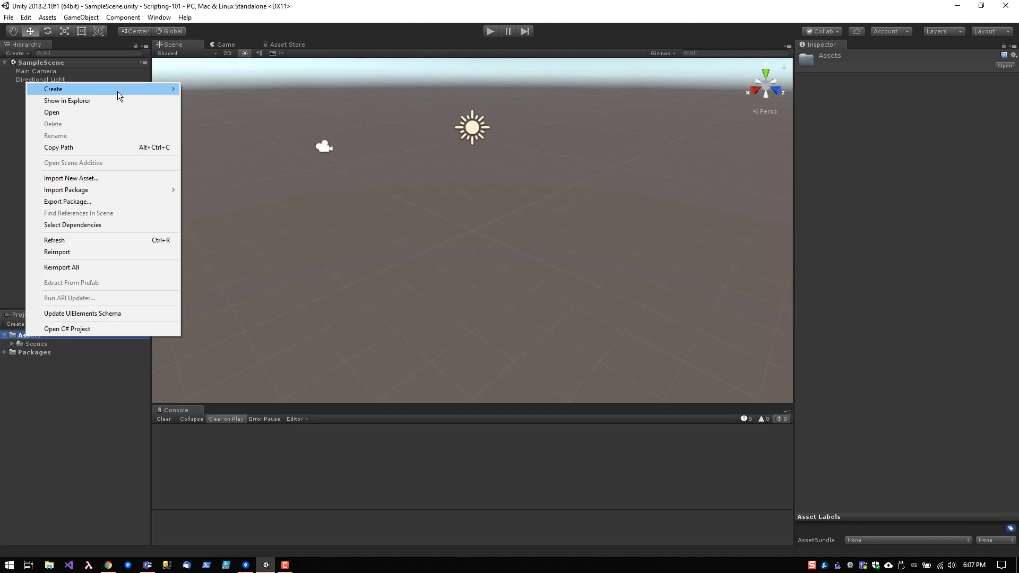
pyautogui.moveTo(118, 91)
pyautogui.click(247, 89)
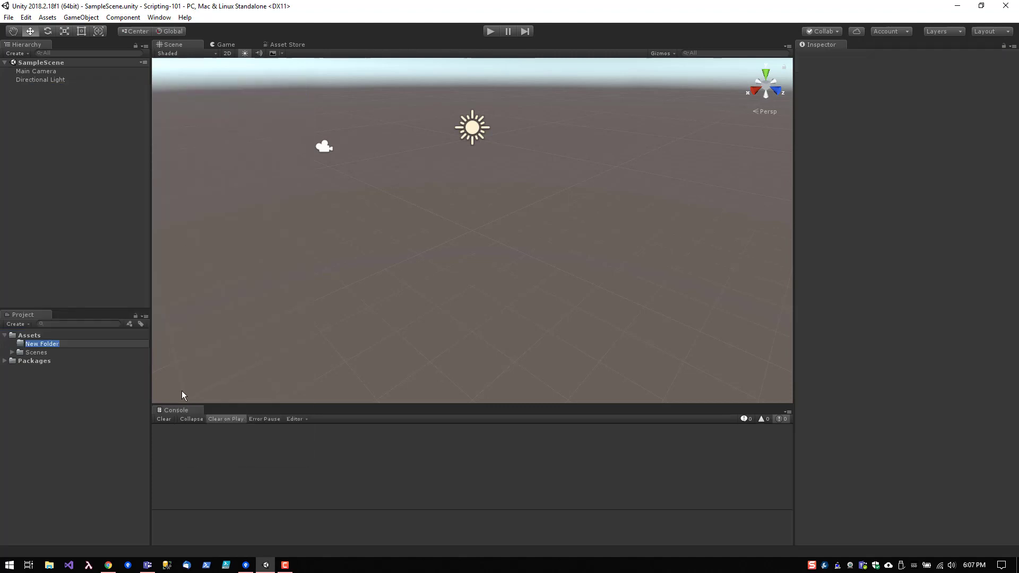
pyautogui.write('Scripts')
pyautogui.press('Return')
# - Create a C# script named MainPlayerScript inside the Scripts folder
pyautogui.rightClick(45, 354)
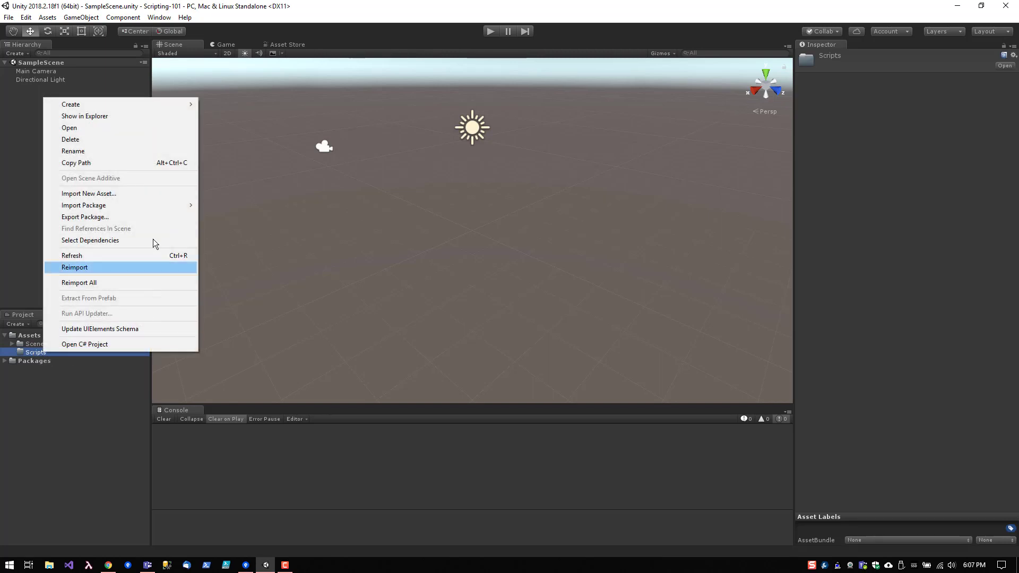
pyautogui.moveTo(126, 106)
pyautogui.click(228, 118)
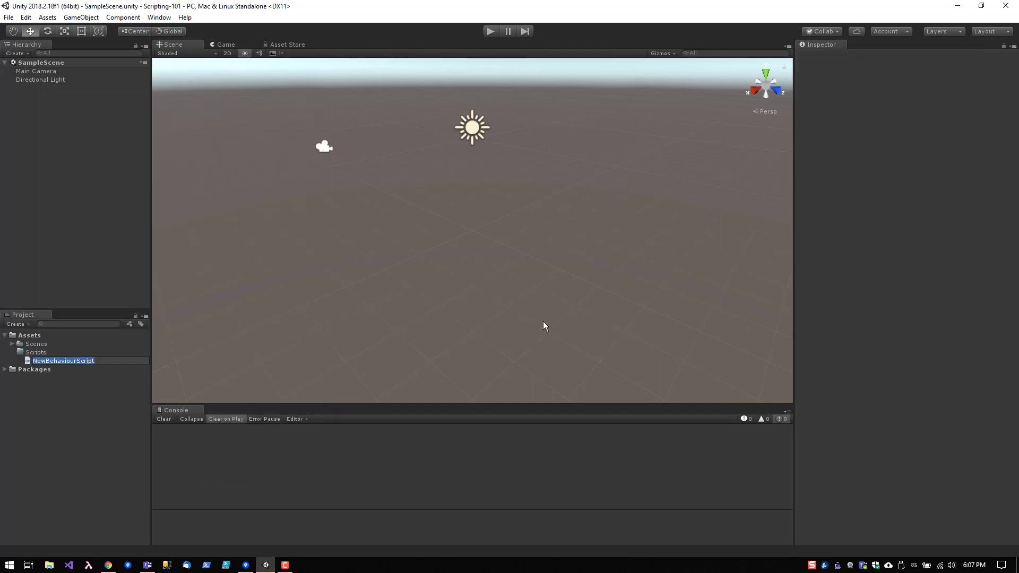
pyautogui.write('MainPl')
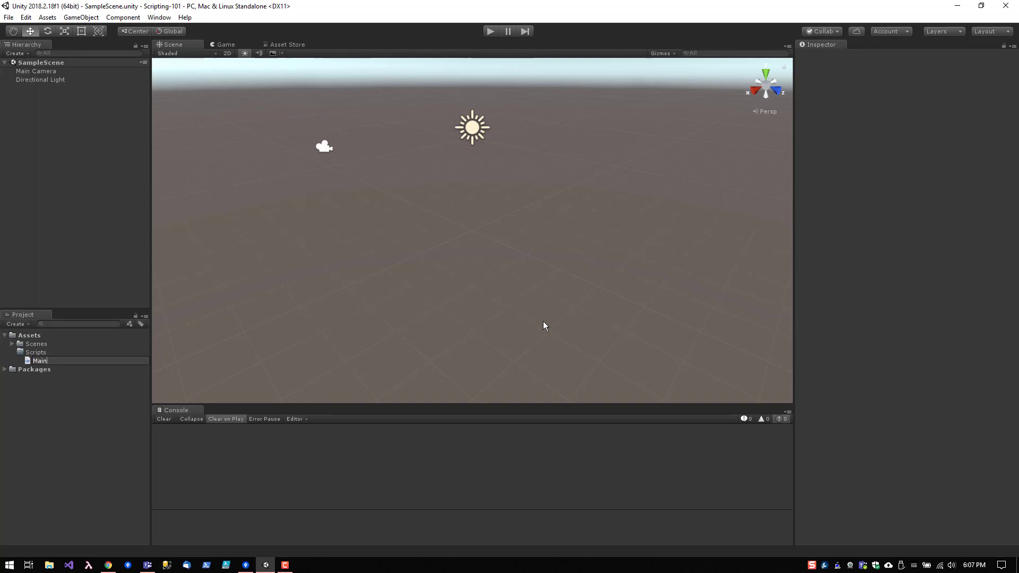
pyautogui.write('ayerScript')
pyautogui.press('Return')
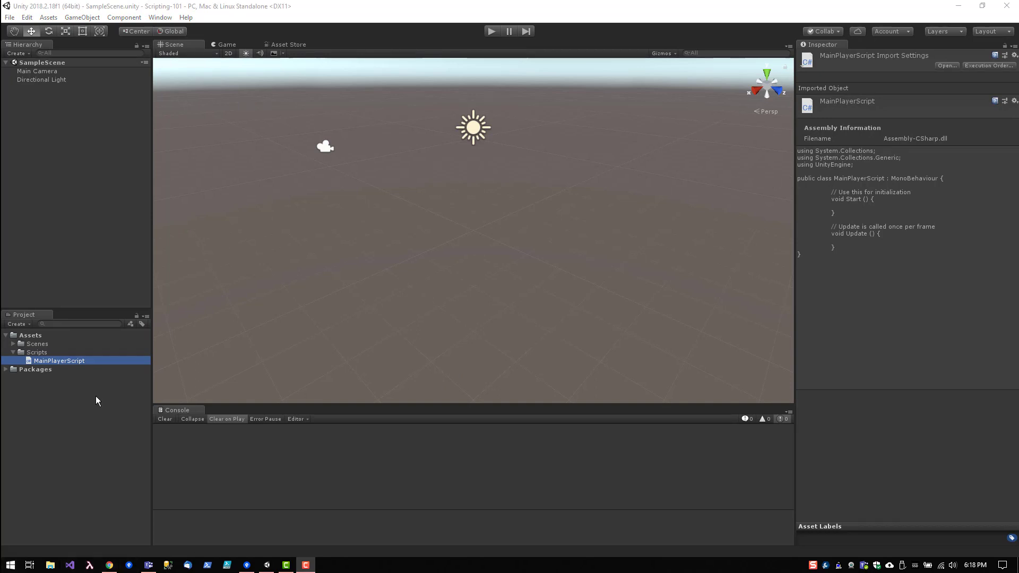
# - Examine the import settings and generated code preview of the MainPlayerScript asset
pyautogui.click(65, 358)
pyautogui.click(78, 354)
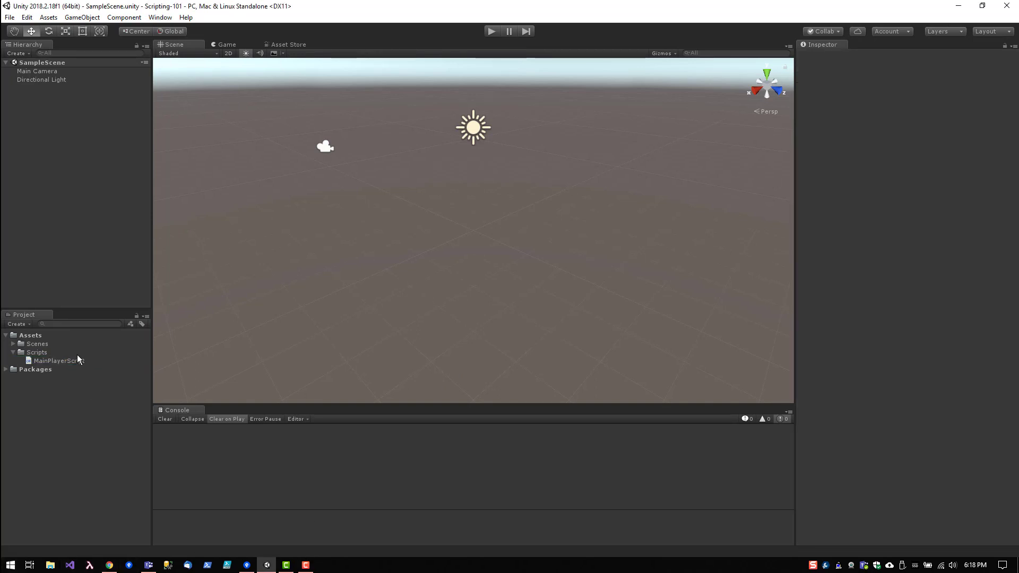
pyautogui.click(78, 358)
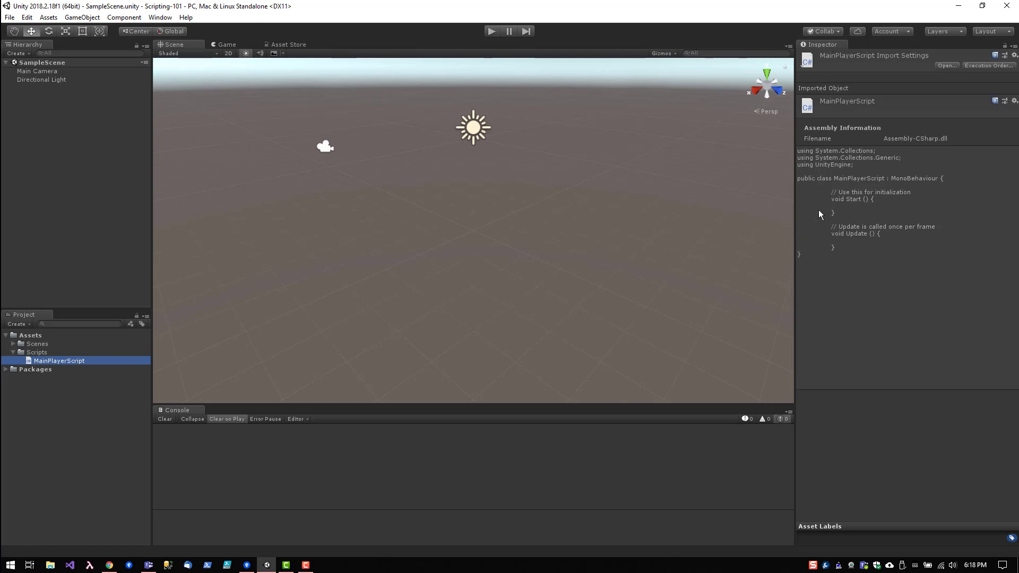
pyautogui.click(70, 406)
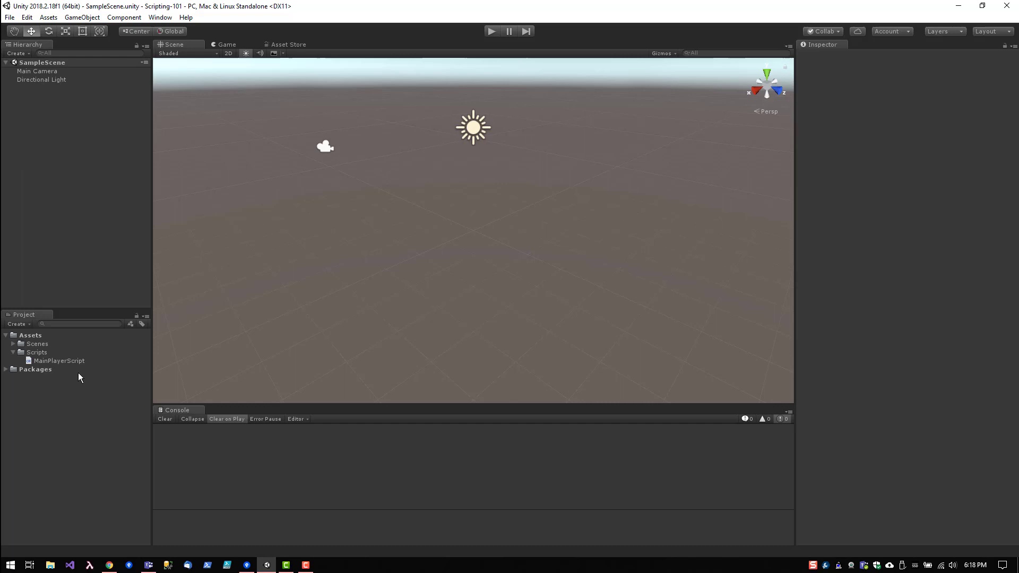
pyautogui.click(68, 361)
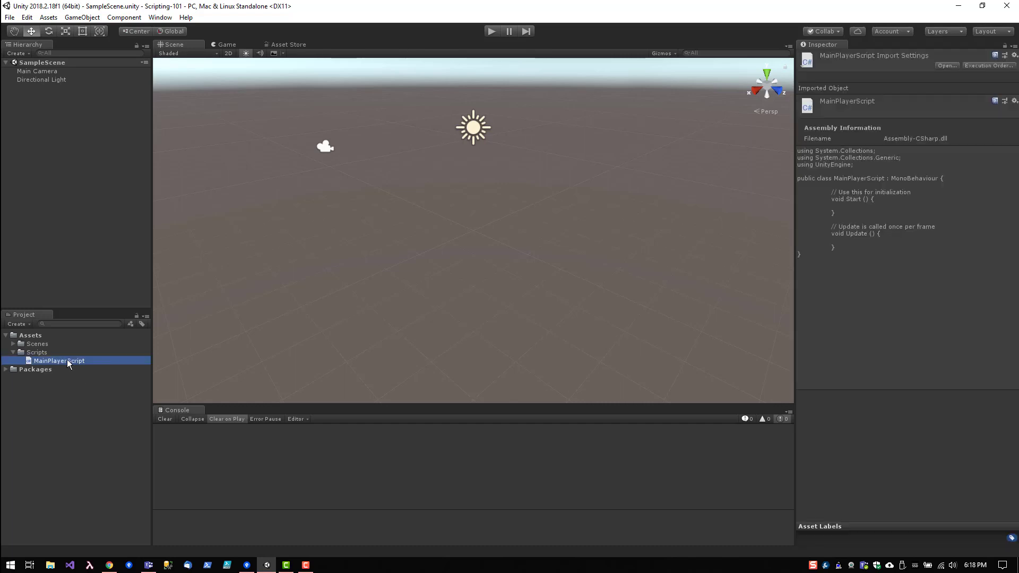
pyautogui.rightClick(67, 362)
pyautogui.click(73, 419)
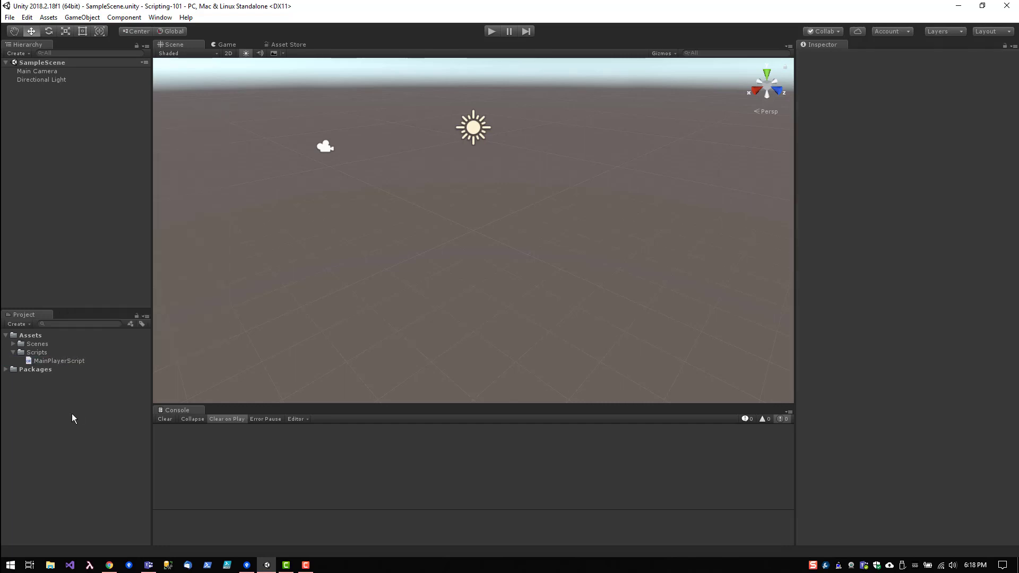
pyautogui.click(72, 359)
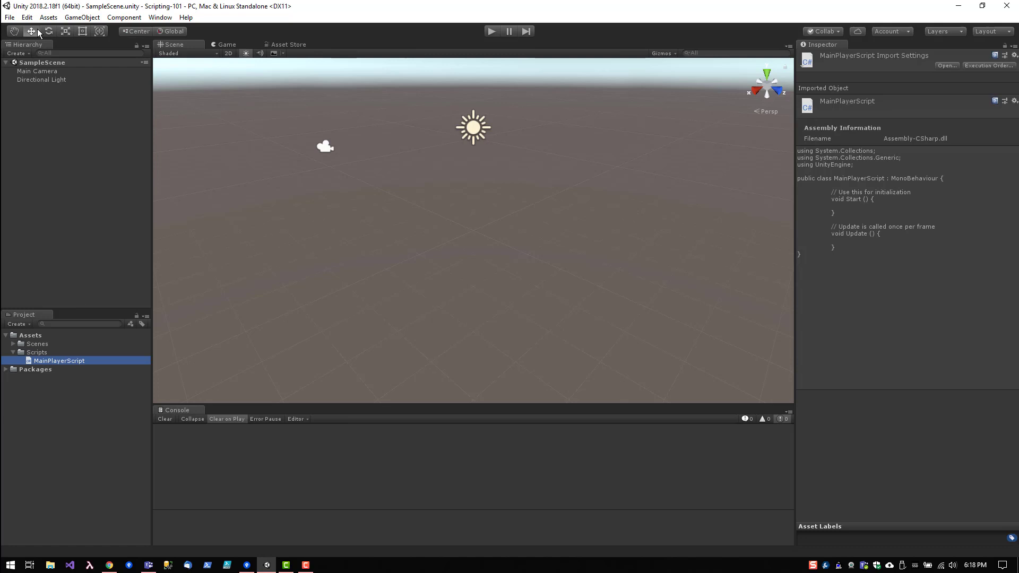
# - Open the External Tools preferences and choose Visual Studio 2017 (Professional) as the external script editor
pyautogui.click(26, 17)
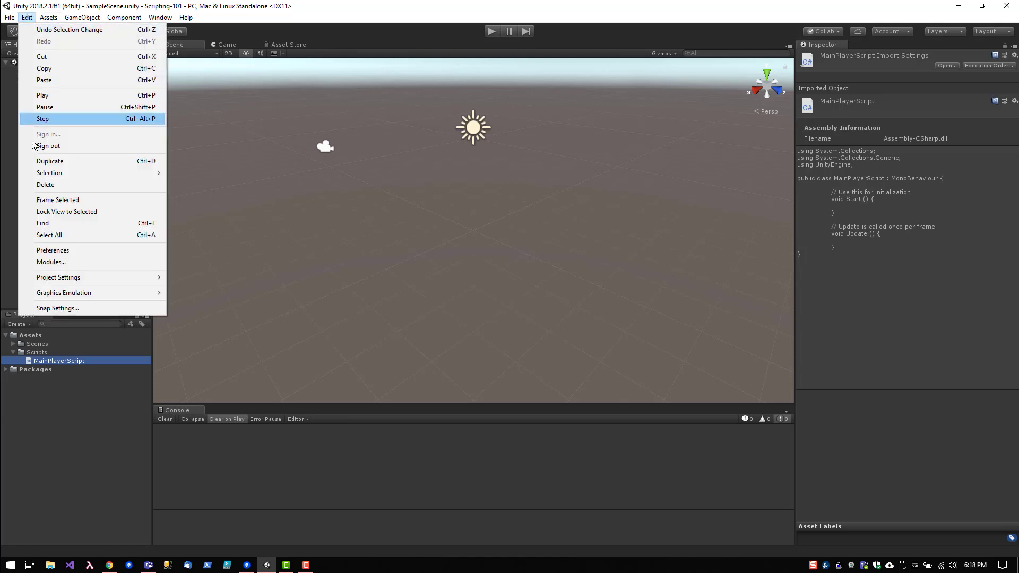
pyautogui.click(49, 252)
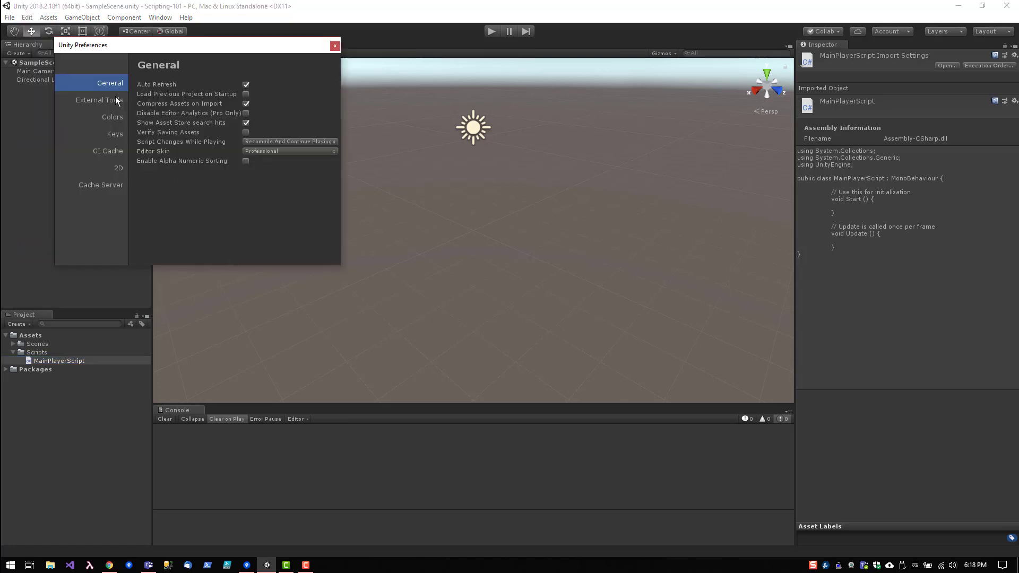
pyautogui.click(99, 99)
pyautogui.click(330, 84)
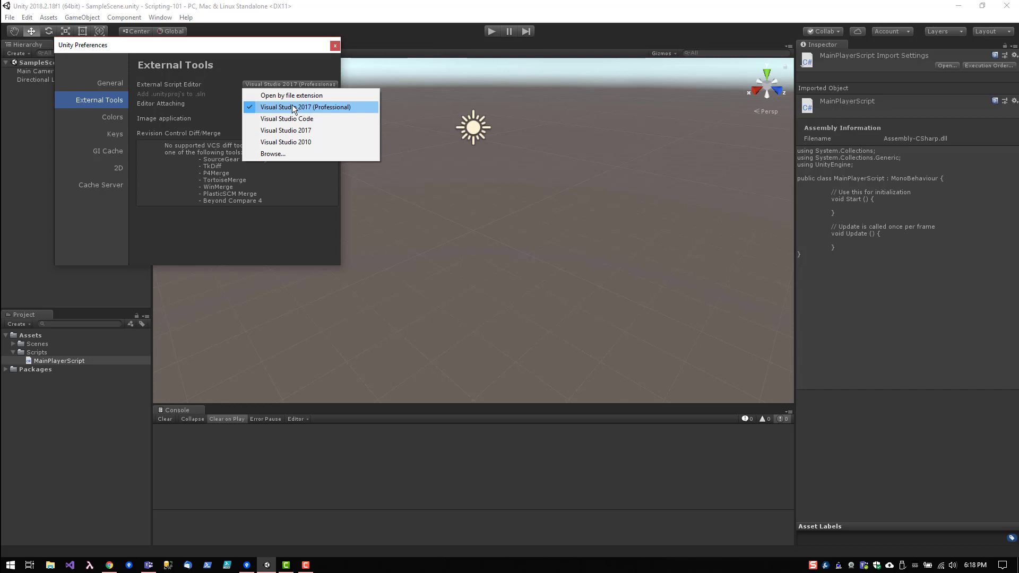
pyautogui.click(292, 106)
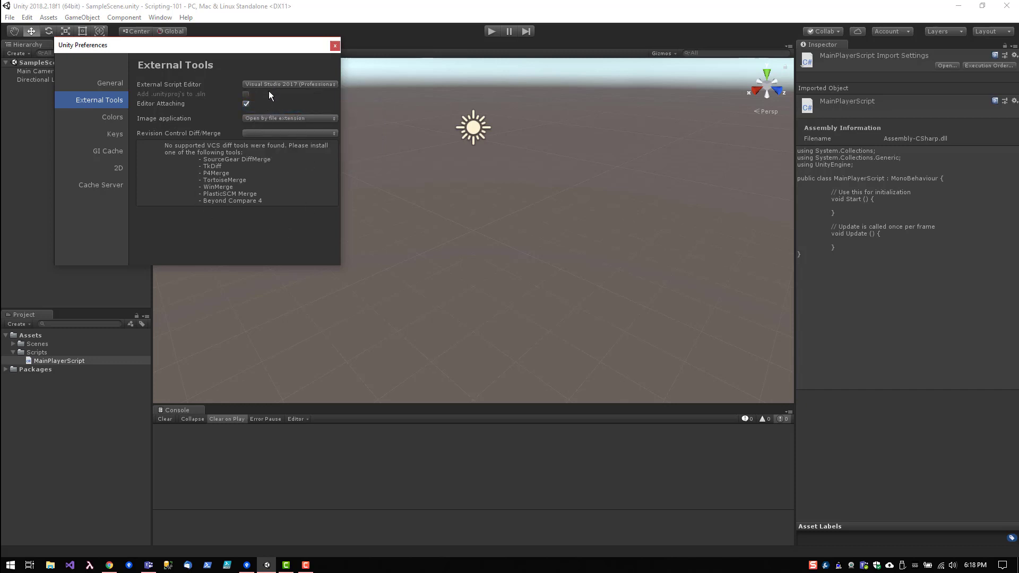
# - Assign Code.exe from the Microsoft VS Code folder as the external script editor by browsing for it
pyautogui.click(303, 84)
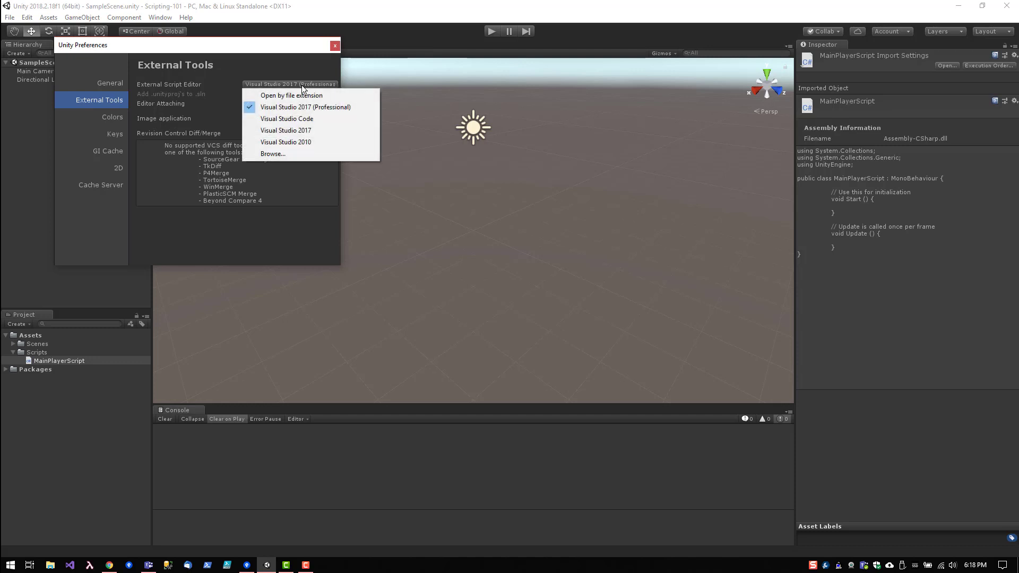
pyautogui.click(285, 154)
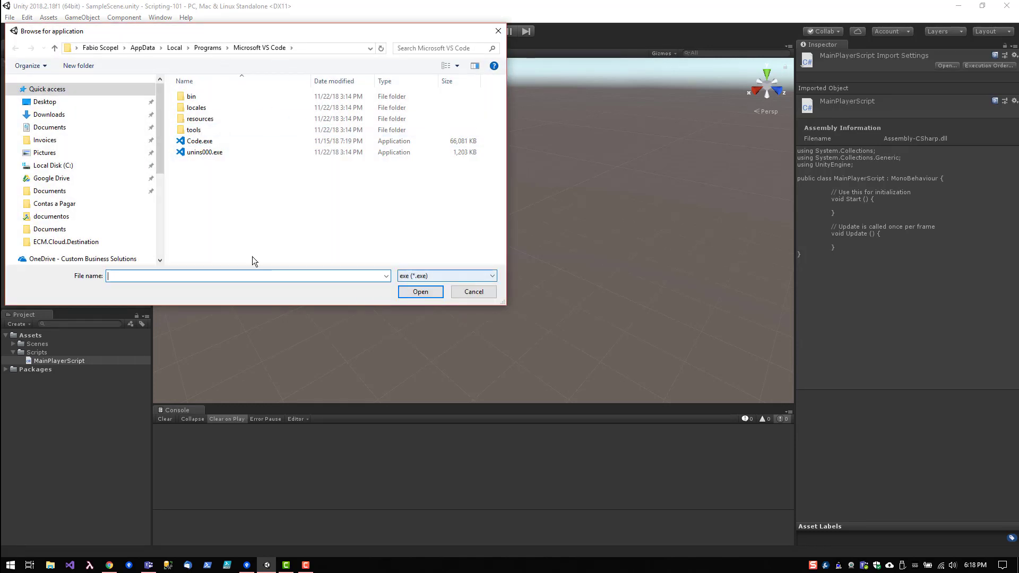
pyautogui.click(201, 141)
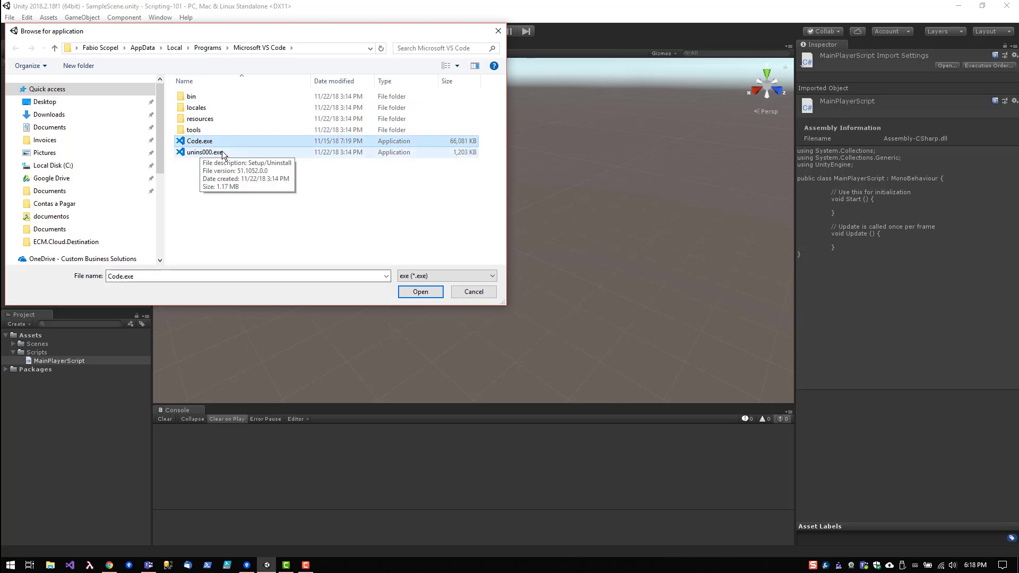
pyautogui.click(419, 292)
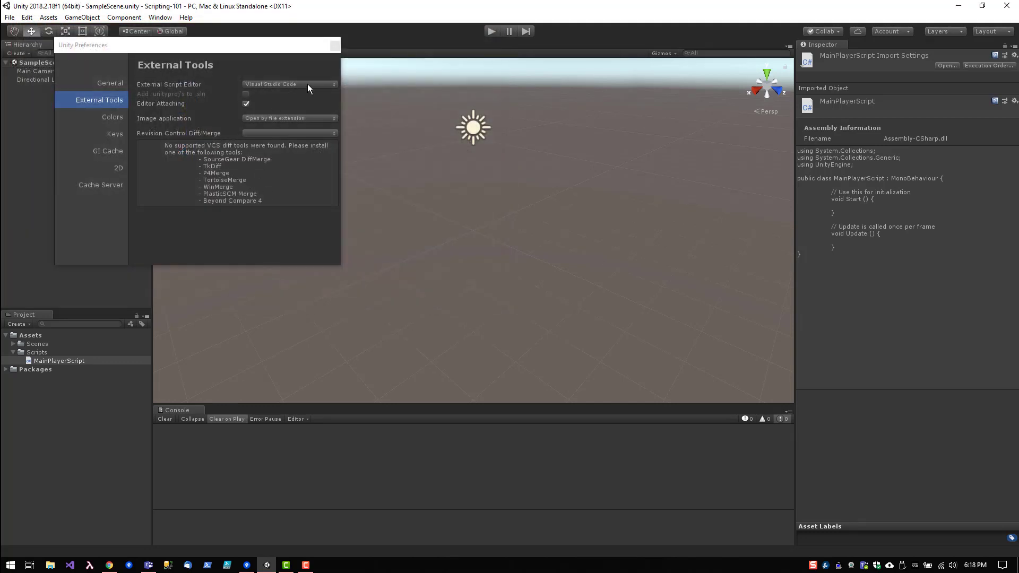
# - Switch the external script editor back to Visual Studio 2017 (Professional) and close the preferences
pyautogui.click(307, 84)
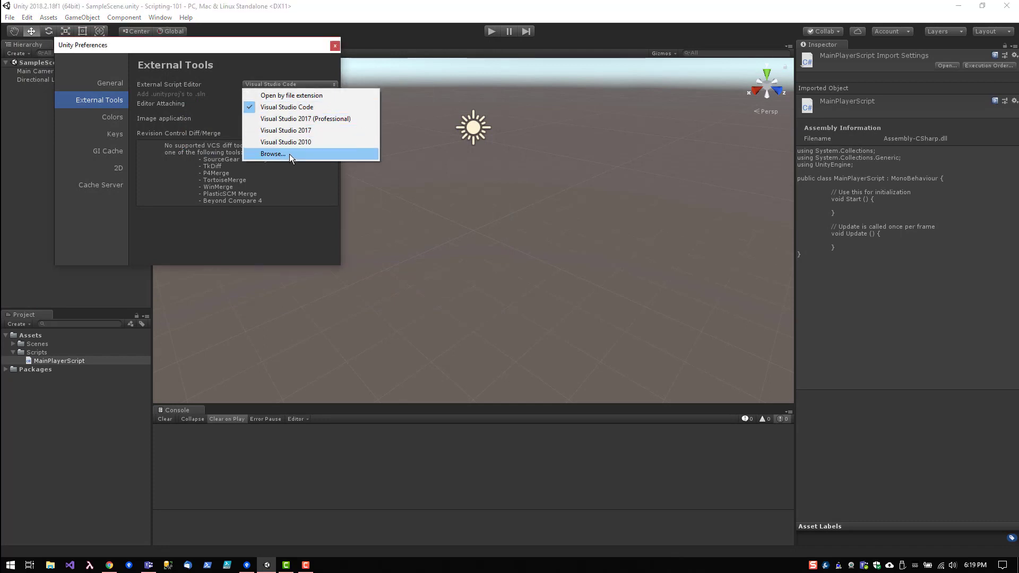
pyautogui.click(290, 119)
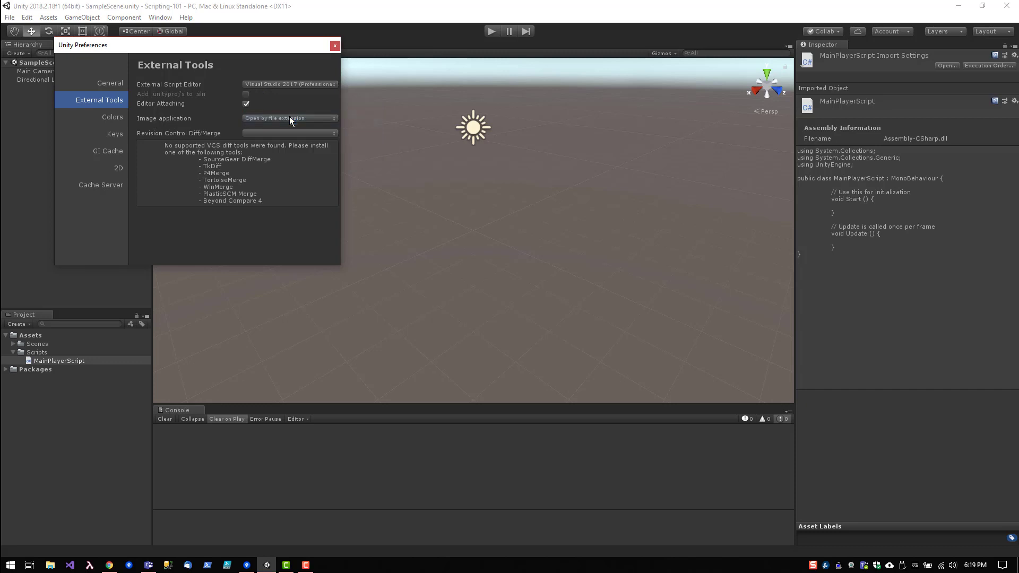
pyautogui.click(335, 46)
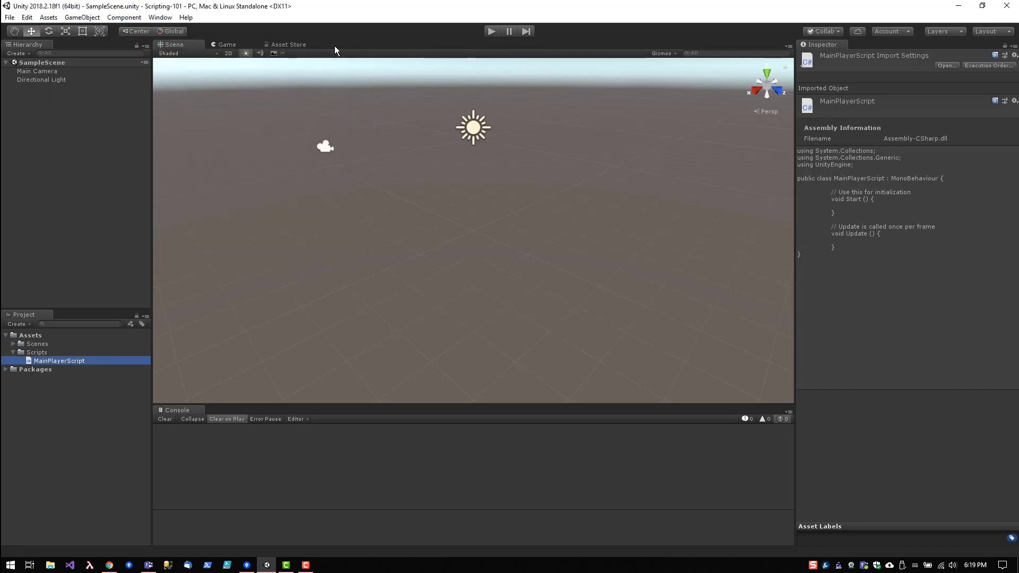
# - Open MainPlayerScript in Visual Studio and review its MonoBehaviour base class and its Start and Update methods
pyautogui.doubleClick(67, 361)
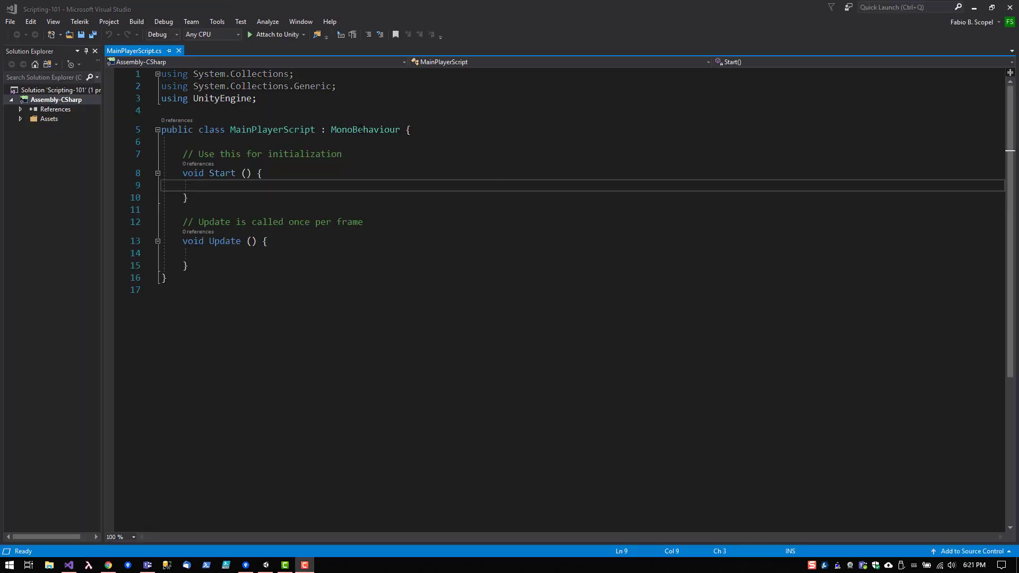
pyautogui.doubleClick(361, 130)
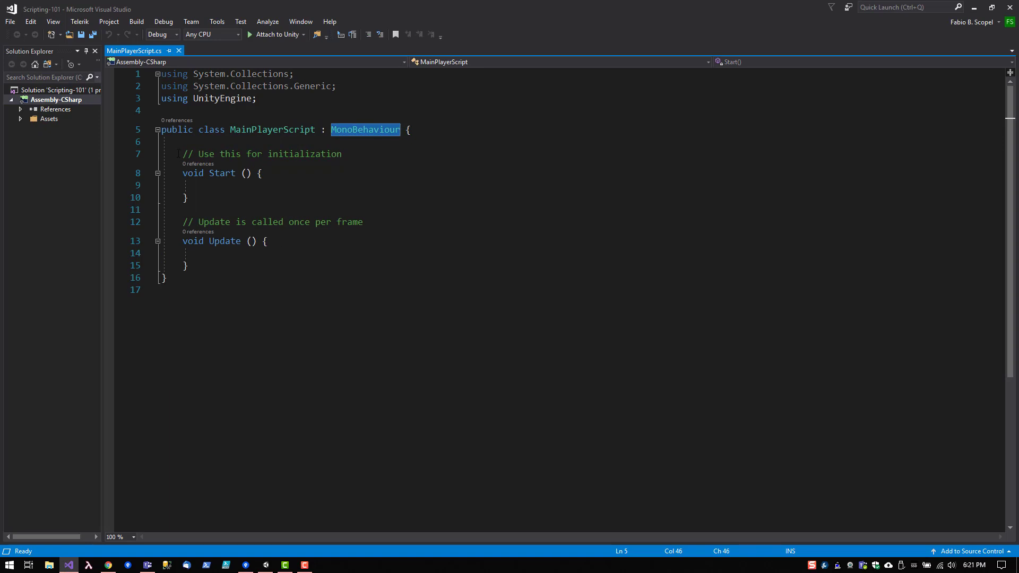
pyautogui.moveTo(178, 153)
pyautogui.mouseDown()
pyautogui.moveTo(175, 234)
pyautogui.moveTo(199, 264)
pyautogui.moveTo(180, 217)
pyautogui.moveTo(183, 153)
pyautogui.mouseUp()
pyautogui.click(202, 264)
pyautogui.click(163, 173)
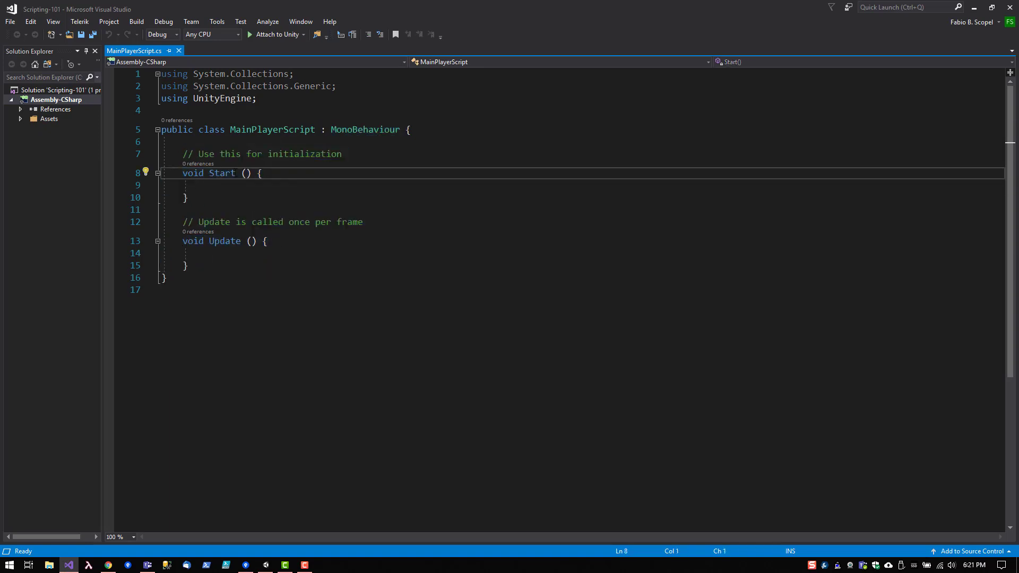